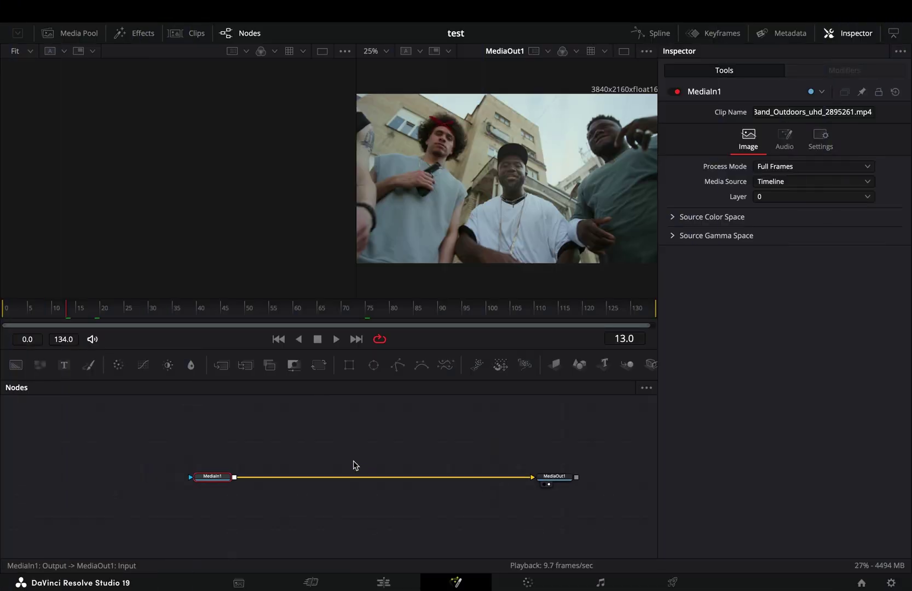
Add Merge1 and a Luma Keyer fed by MediaIn1, with the keyer wired into Merge1's foreground
{"action": "left_click", "coordinate": [223, 367]}
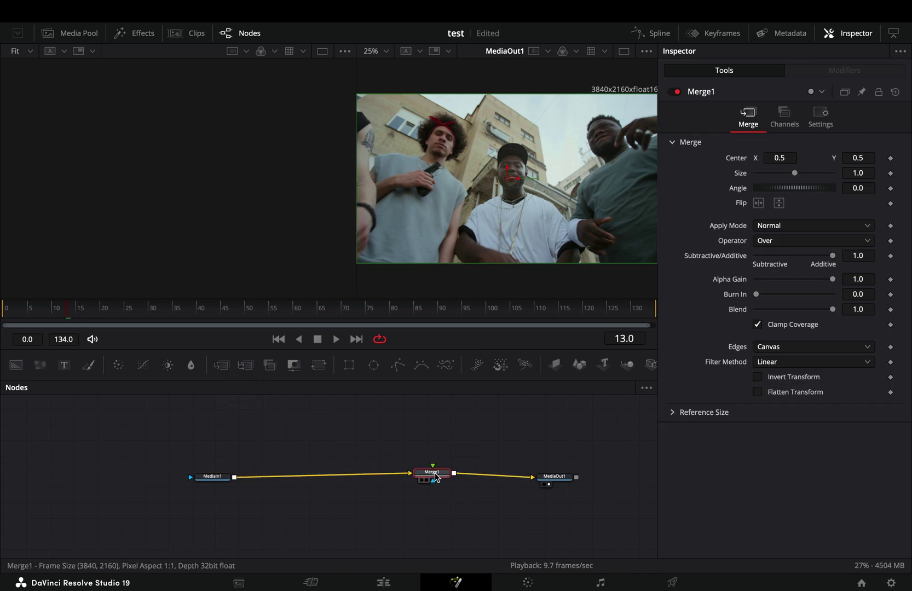
{"action": "left_click", "coordinate": [245, 442]}
{"action": "key", "text": "shift+space"}
{"action": "type", "text": "luma"}
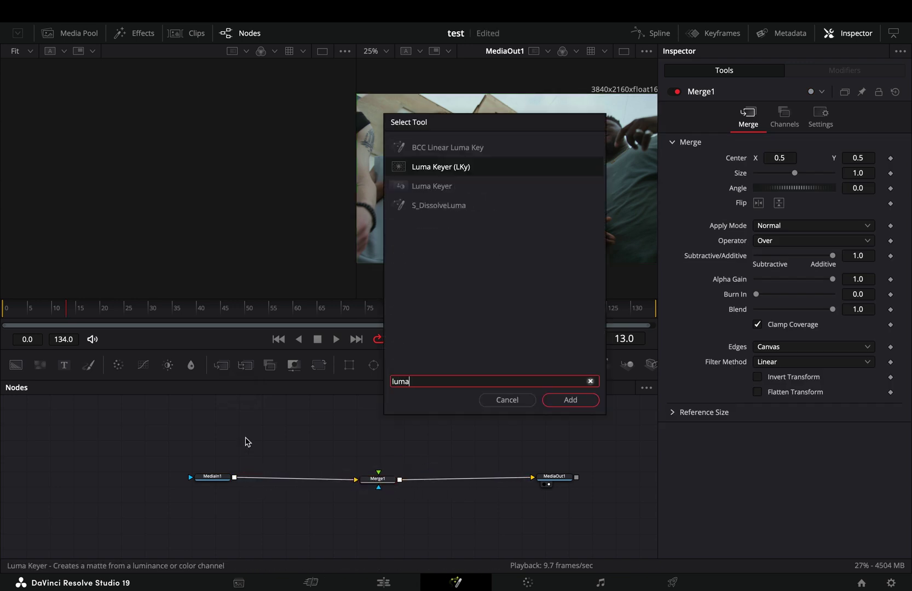
{"action": "key", "text": "Return"}
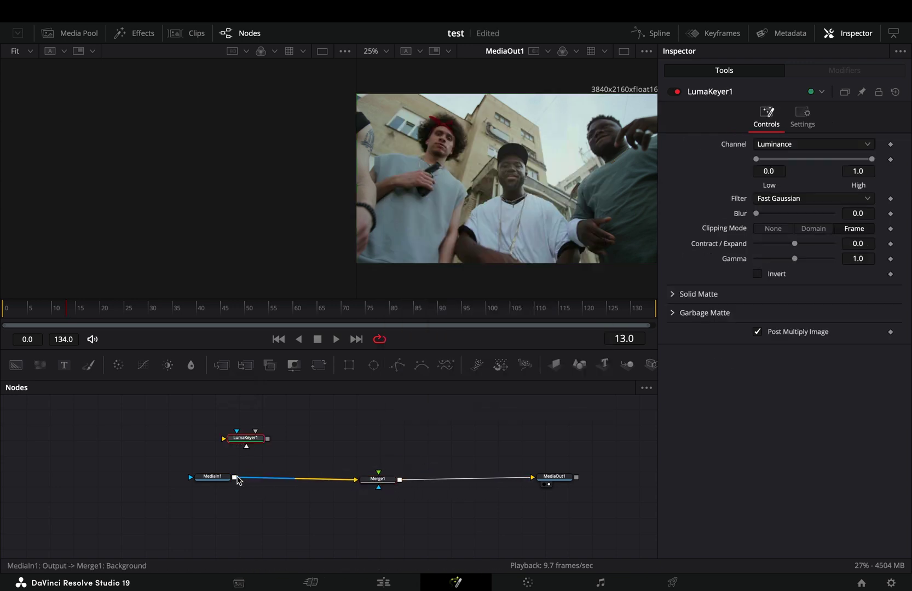
{"action": "mouse_move", "coordinate": [235, 481]}
{"action": "left_mouse_down"}
{"action": "mouse_move", "coordinate": [243, 442]}
{"action": "mouse_move", "coordinate": [378, 475]}
{"action": "left_mouse_up"}
{"action": "key", "text": "1"}
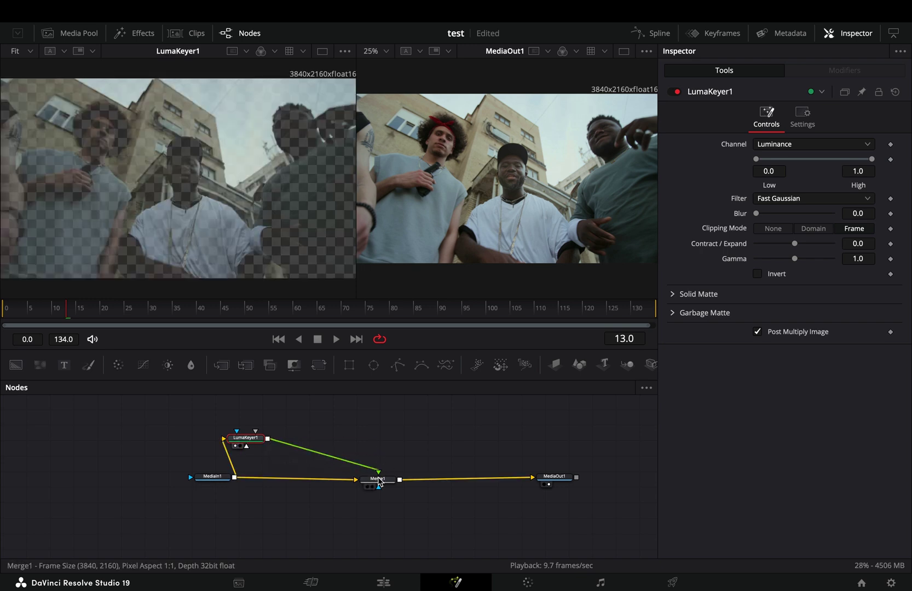
{"action": "left_click_drag", "start_coordinate": [253, 440], "coordinate": [252, 428]}
Add a Directional Blur after the Luma Keyer with its angle set to -90
{"action": "key", "text": "shift+space"}
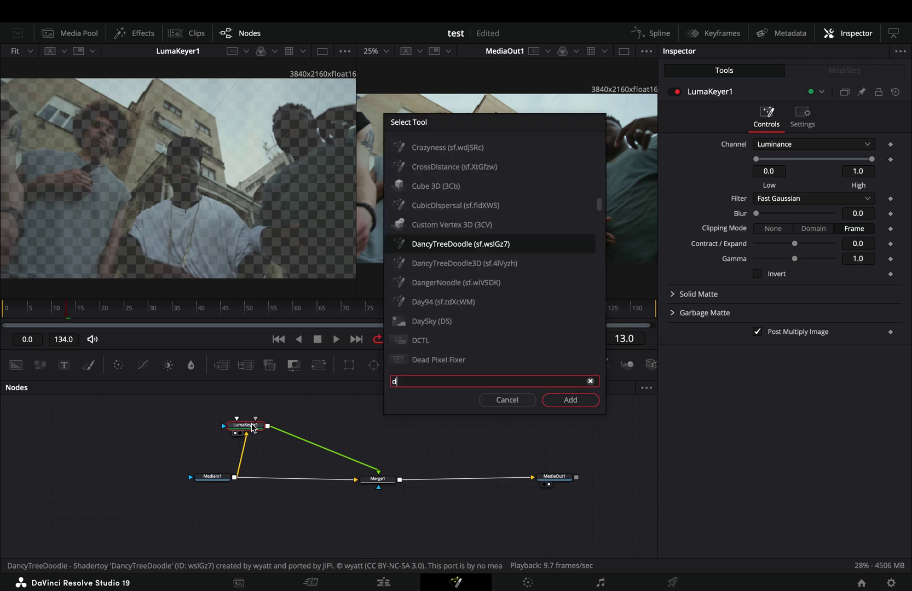
{"action": "type", "text": "direc"}
{"action": "key", "text": "Return"}
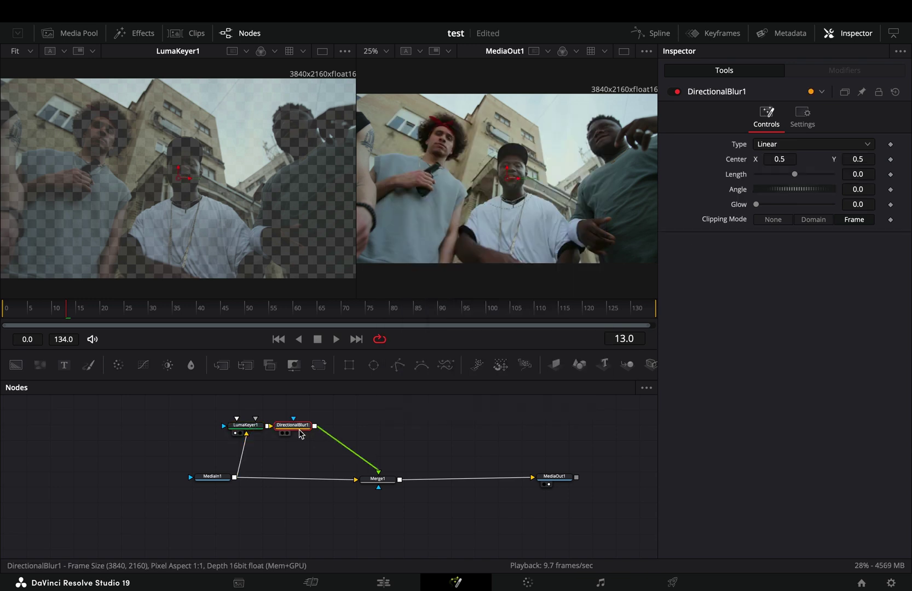
{"action": "left_click_drag", "start_coordinate": [295, 426], "coordinate": [335, 425]}
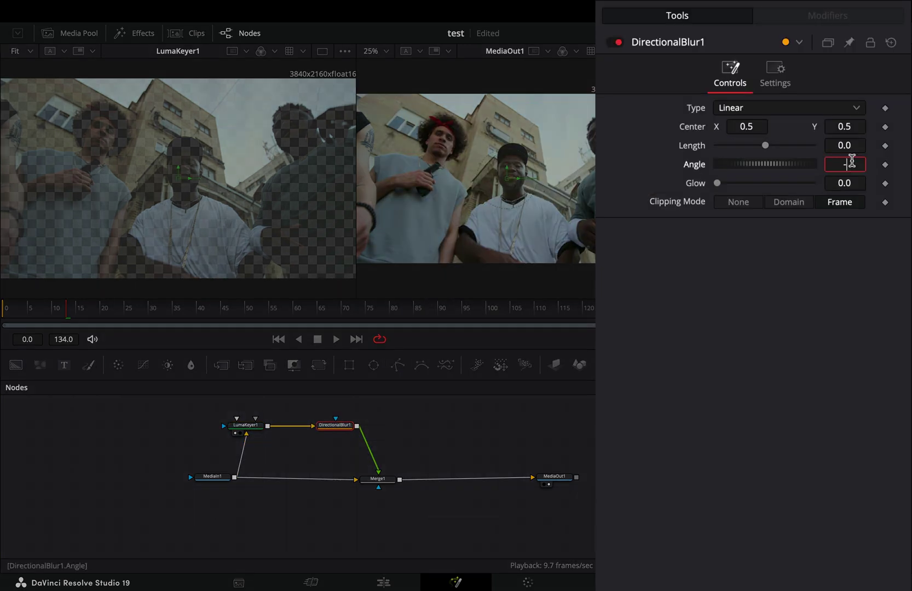
{"action": "type", "text": "90"}
{"action": "key", "text": "Tab"}
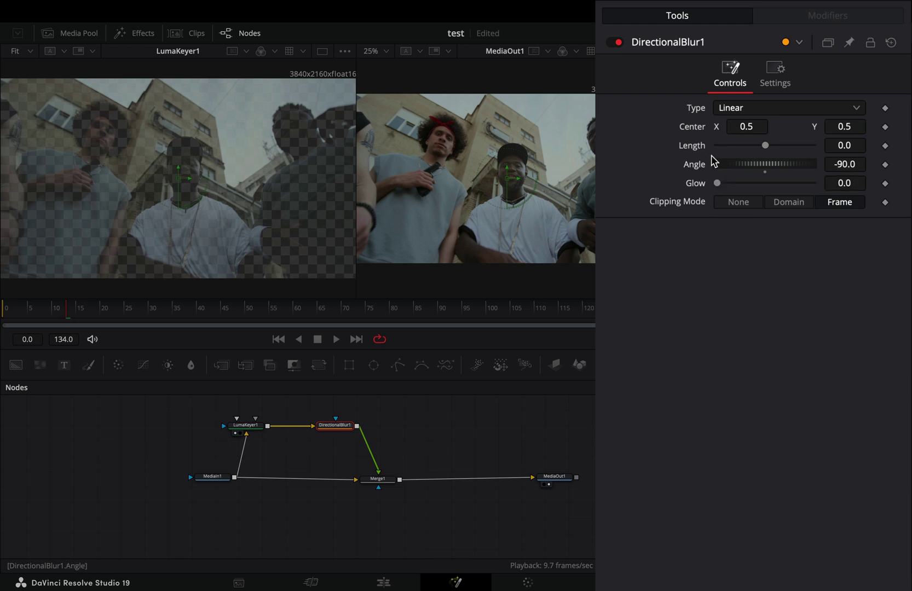
Shake the blur Length (maximum 0.2, smoothness 3) and raise Glow to about 0.228
{"action": "right_click", "coordinate": [696, 150]}
{"action": "left_click", "coordinate": [667, 418]}
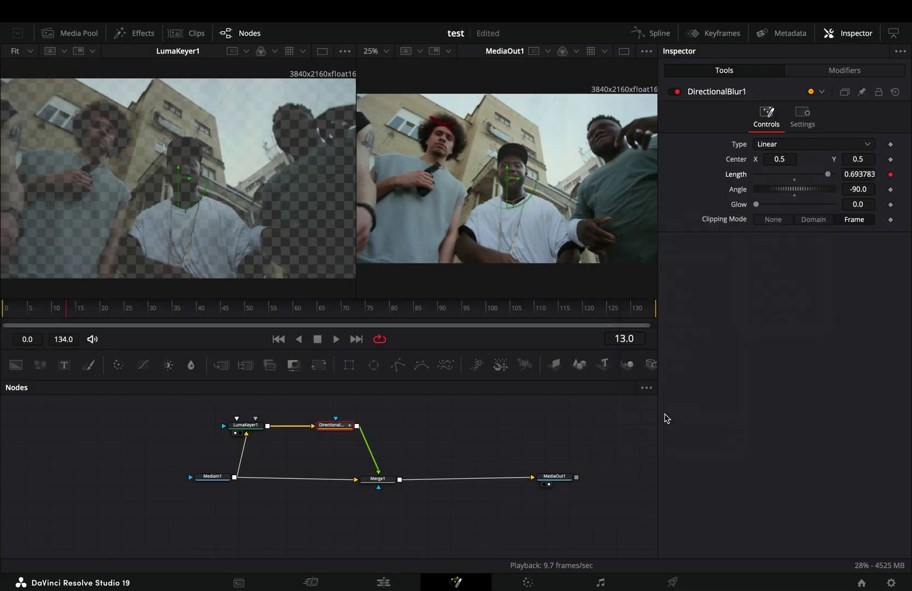
{"action": "left_click", "coordinate": [824, 16]}
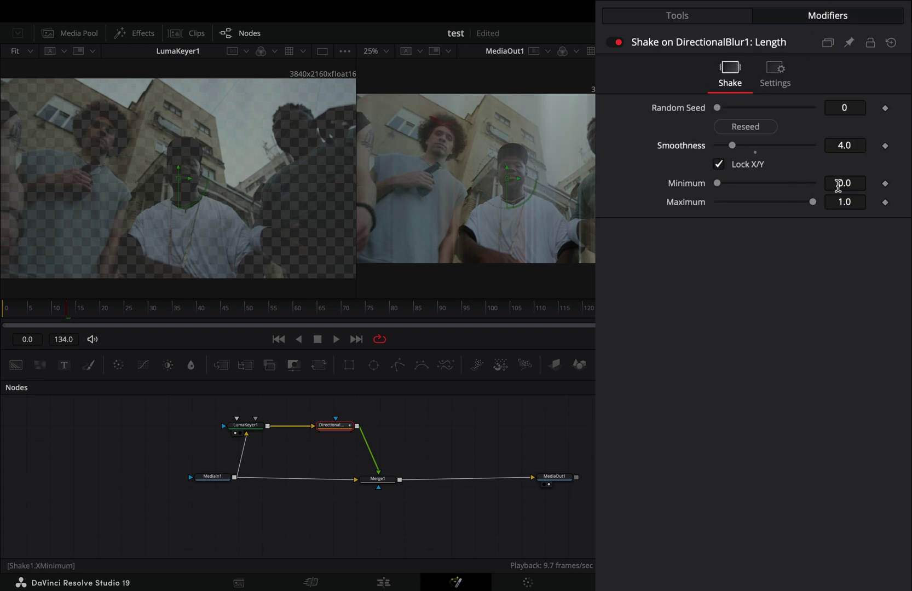
{"action": "type", "text": "0.2"}
{"action": "key", "text": "Tab"}
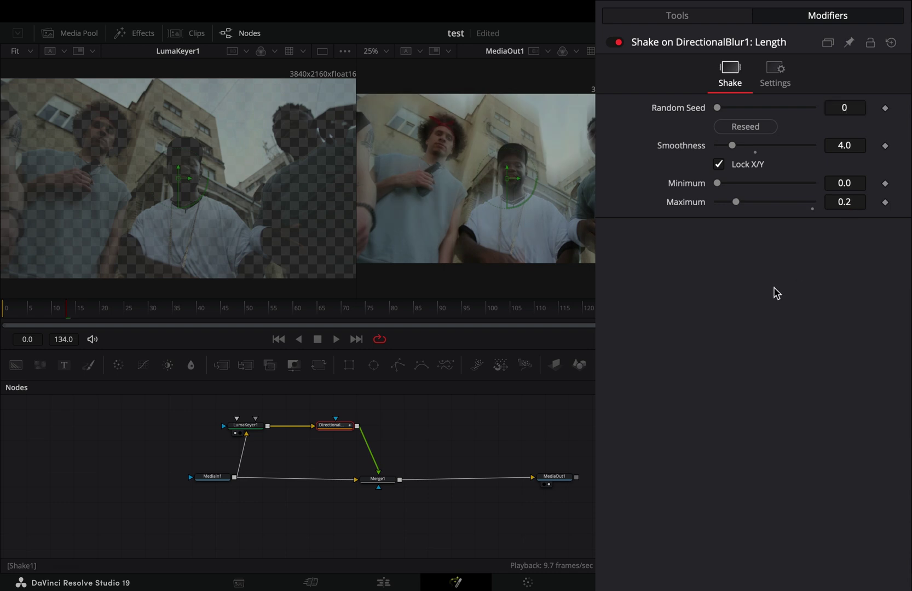
{"action": "type", "text": "3"}
{"action": "key", "text": "Return"}
{"action": "left_click", "coordinate": [707, 16]}
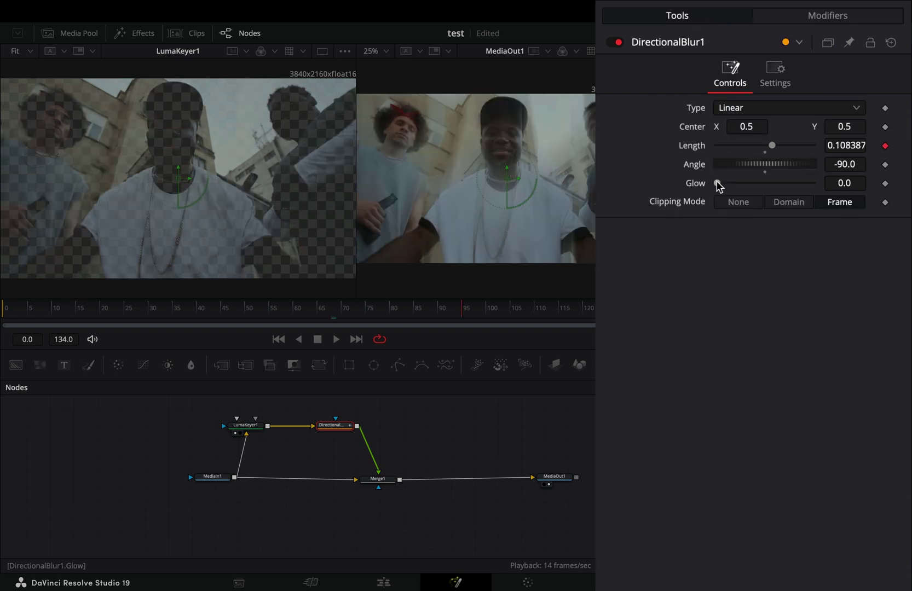
{"action": "left_click_drag", "start_coordinate": [718, 185], "coordinate": [740, 187]}
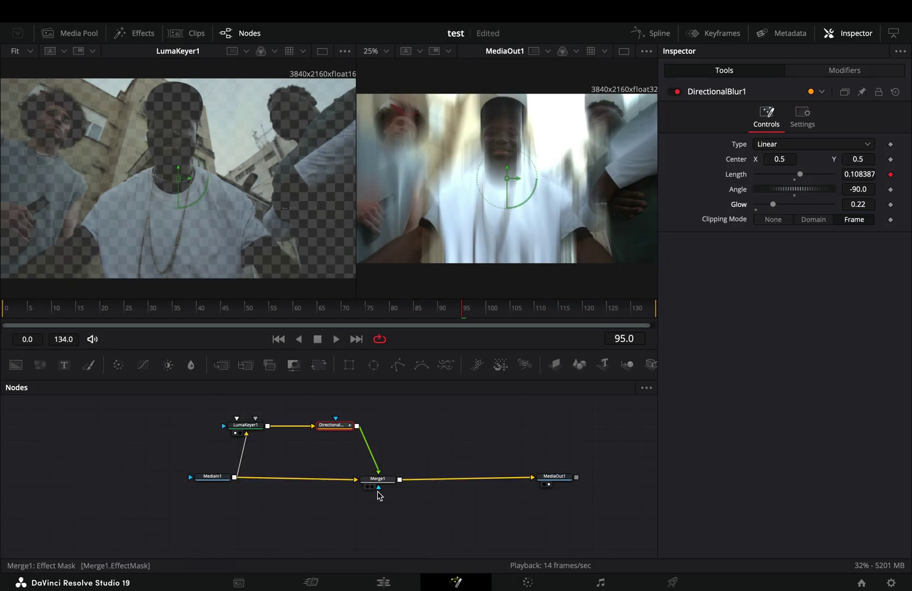
Place Merge2 between Merge1 and MediaOut1, and link LumaKeyer1's output to its foreground
{"action": "left_click", "coordinate": [378, 478]}
{"action": "left_click", "coordinate": [221, 365]}
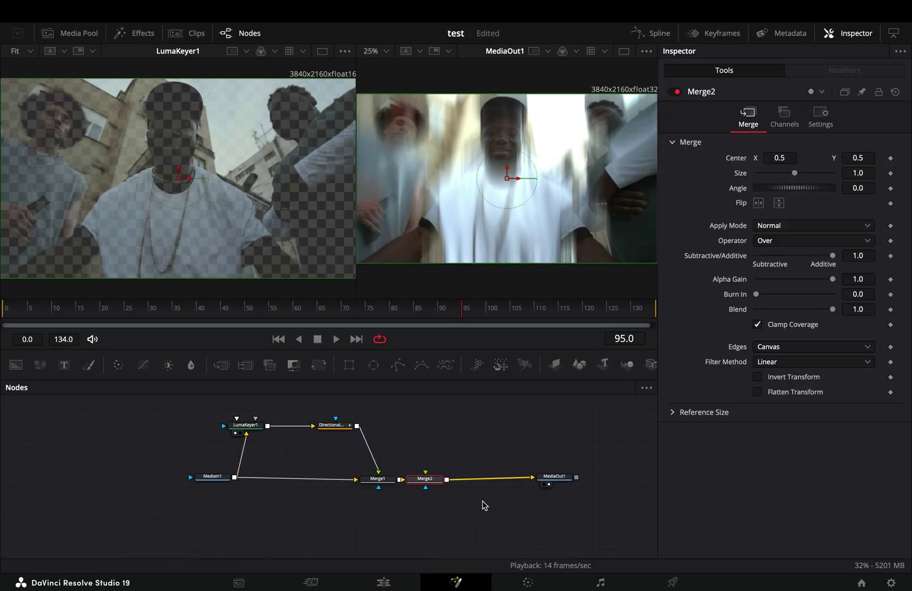
{"action": "left_click_drag", "start_coordinate": [423, 484], "coordinate": [454, 484]}
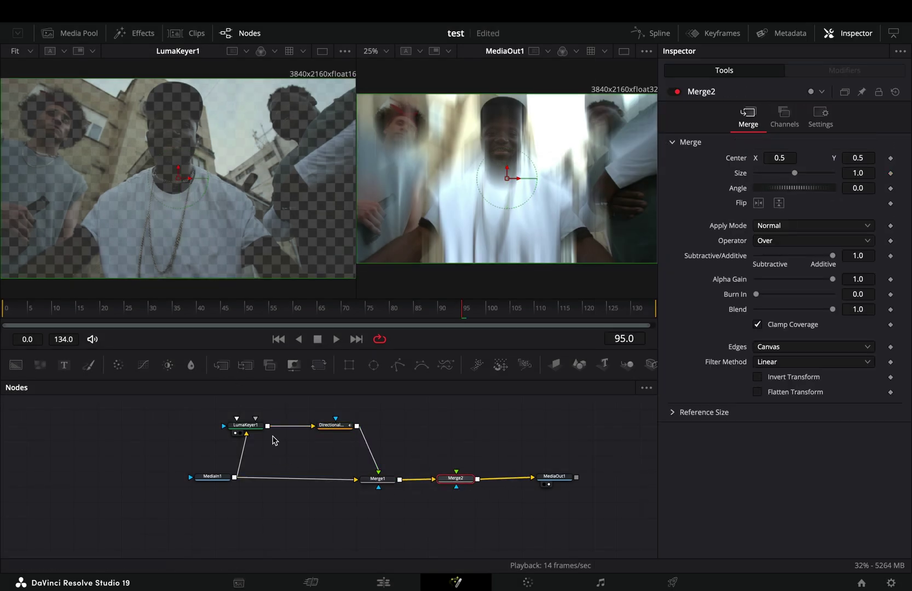
{"action": "left_click_drag", "start_coordinate": [267, 426], "coordinate": [460, 477]}
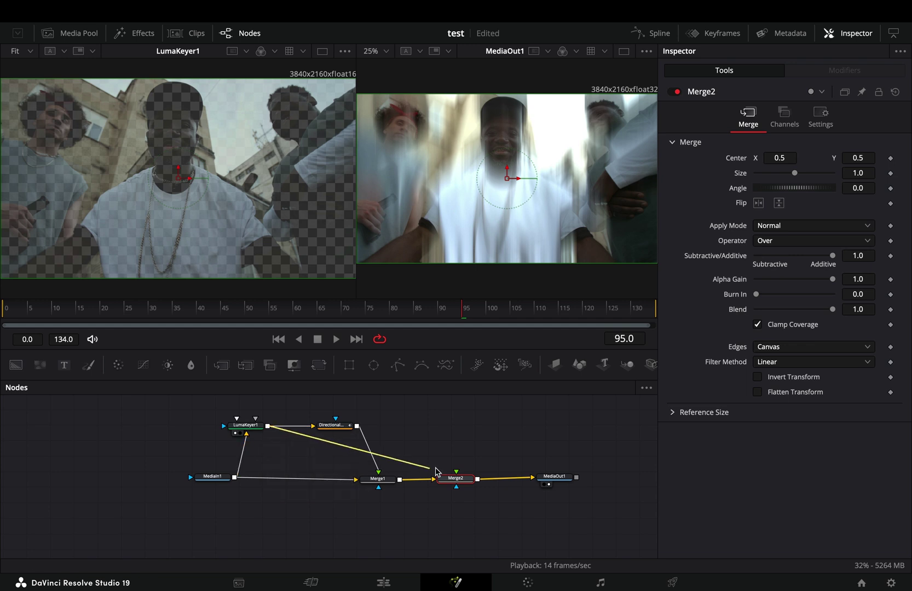